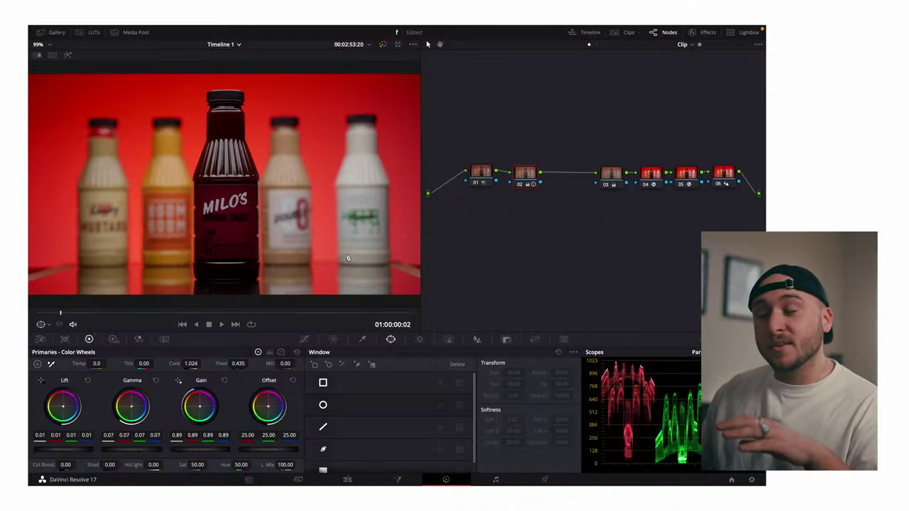
# Step: Compare the grade with the original shot, then add a serial correction node after node 02
pyautogui.hotkey('shift', 'd')
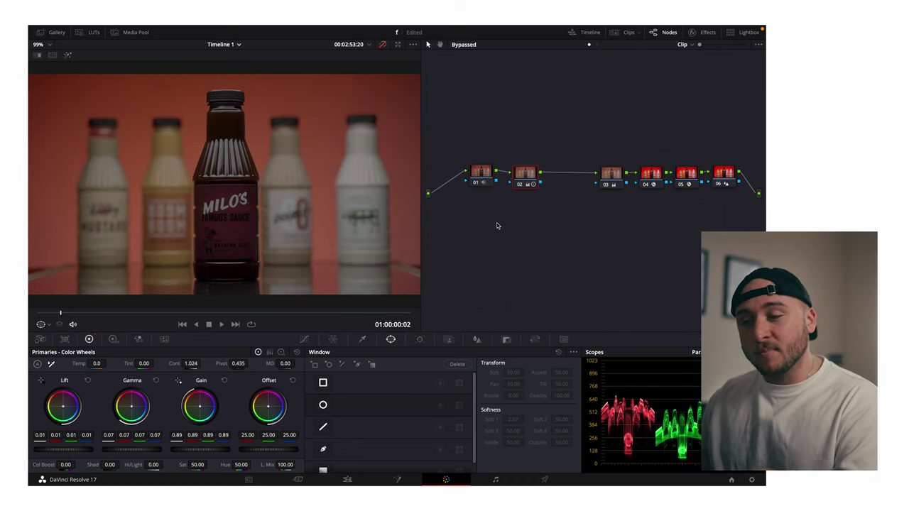
pyautogui.hotkey('shift', 'd')
pyautogui.hotkey('shift', 'd')
pyautogui.hotkey('shift', 'd')
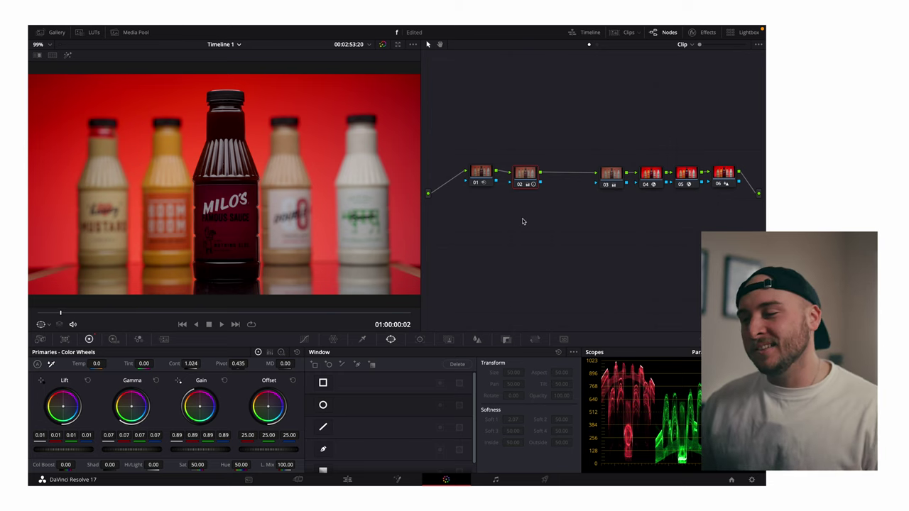
pyautogui.hotkey('alt', 's')
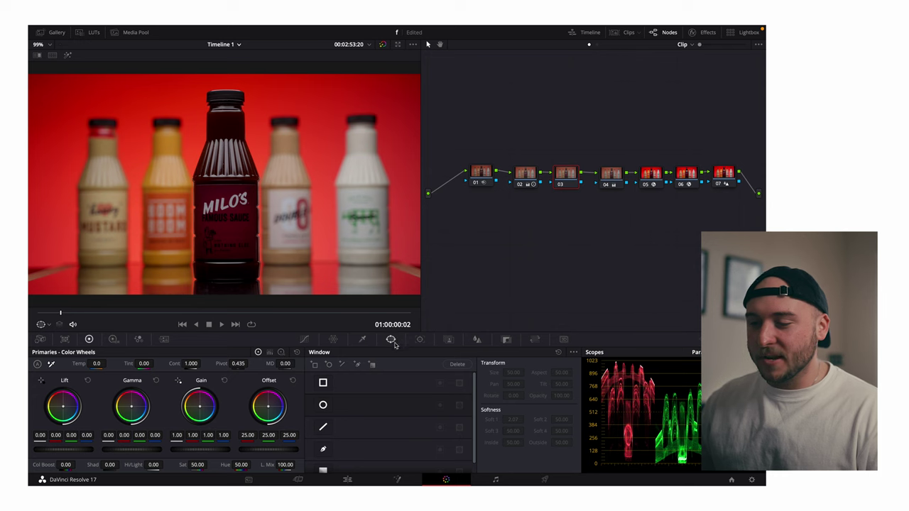
# Step: Give node 03 a circular window stretched into a wide ellipse over the bottles, softness 18
pyautogui.click(324, 406)
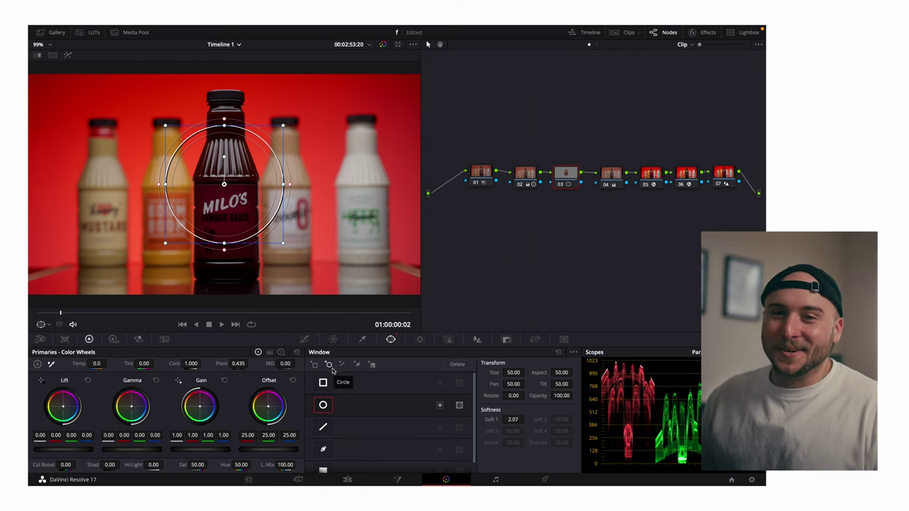
pyautogui.moveTo(288, 187); pyautogui.dragTo(411, 213)
pyautogui.scroll(-3, 367, 209)
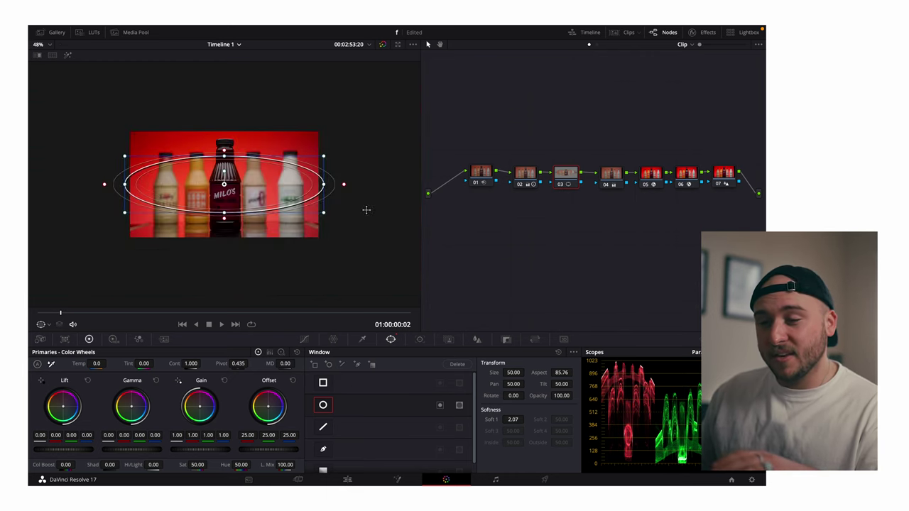
pyautogui.moveTo(224, 157); pyautogui.dragTo(224, 130)
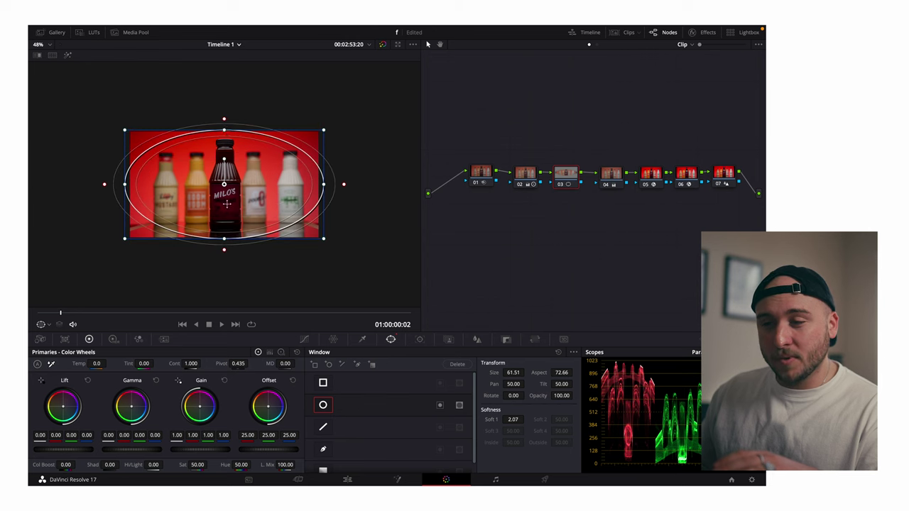
pyautogui.scroll(3, 227, 204)
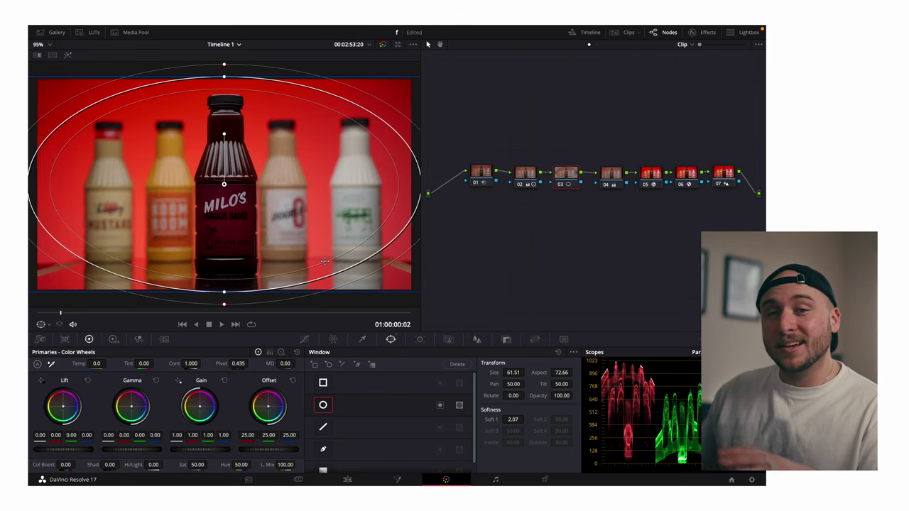
pyautogui.moveTo(225, 291); pyautogui.dragTo(225, 293)
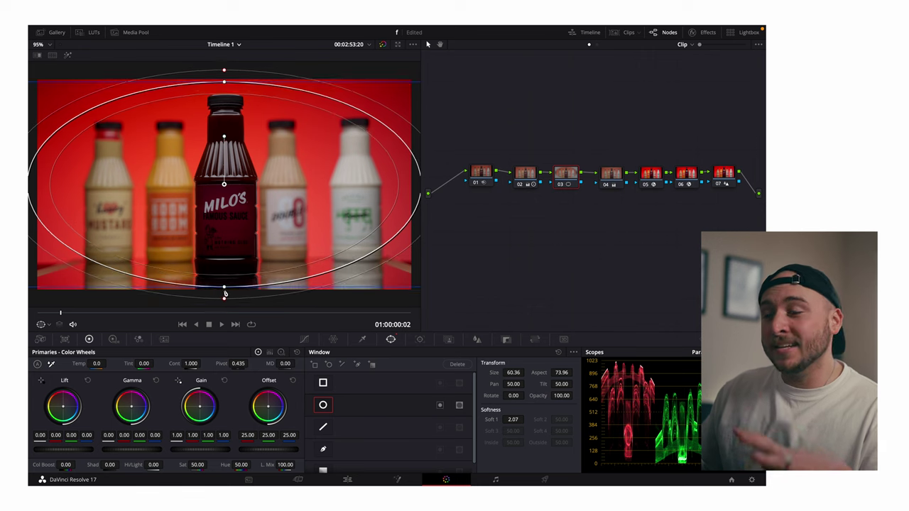
pyautogui.scroll(-2, 224, 301)
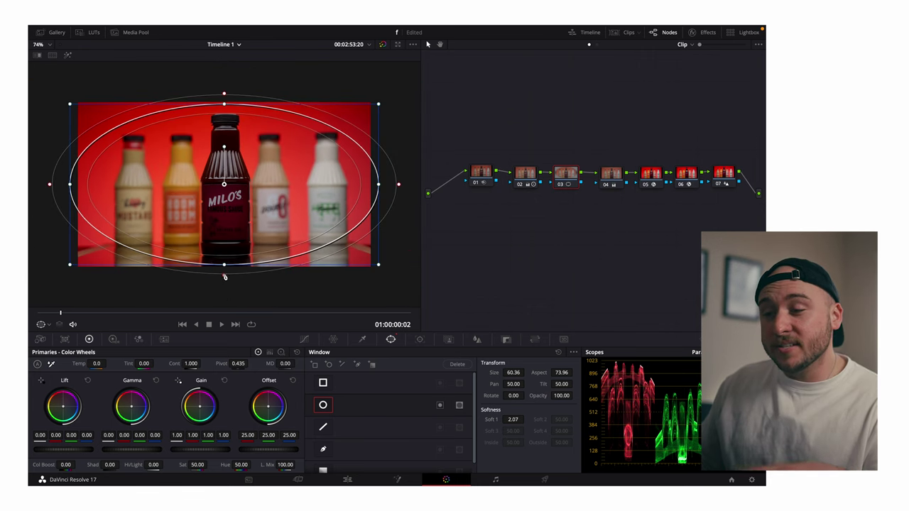
pyautogui.moveTo(225, 277); pyautogui.dragTo(224, 296)
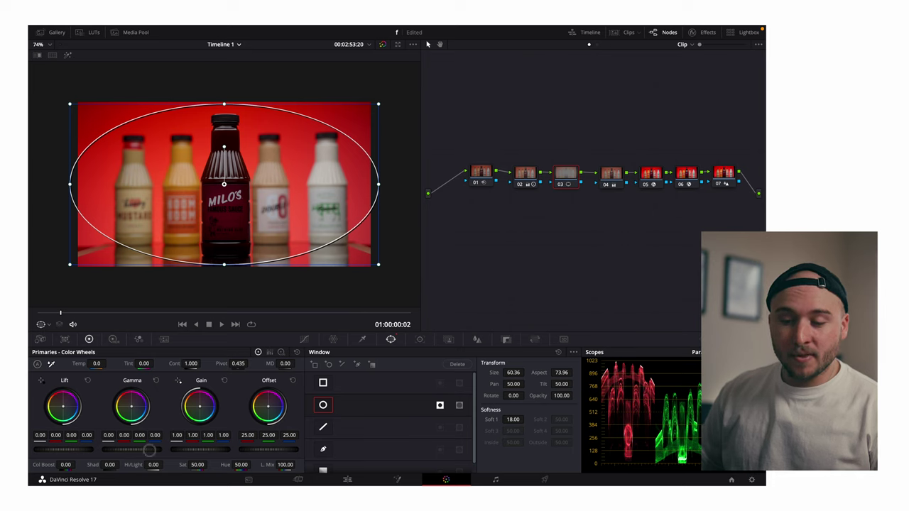
# Step: Lower Gamma to -0.02 and Gain to 0.97 outside the oval, refine its shape, and trial Lift darkening
pyautogui.moveTo(148, 450); pyautogui.dragTo(128, 450)
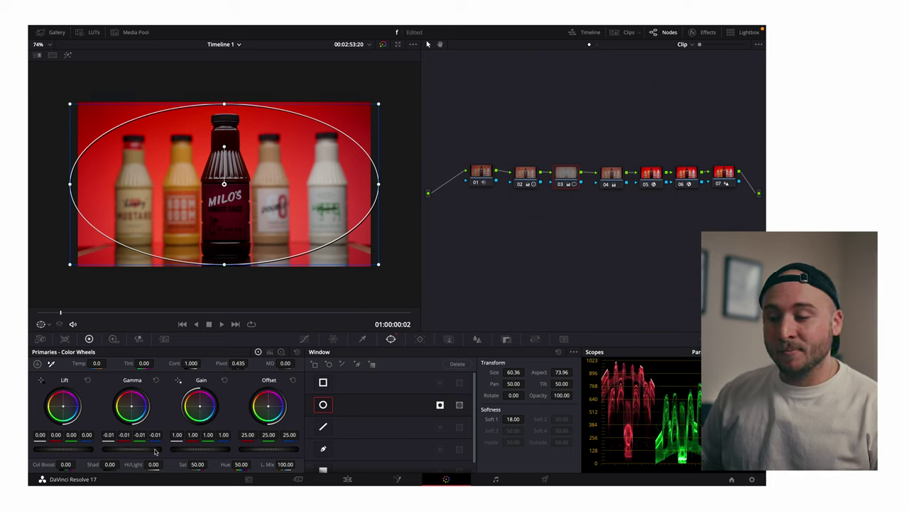
pyautogui.moveTo(213, 450); pyautogui.dragTo(197, 451)
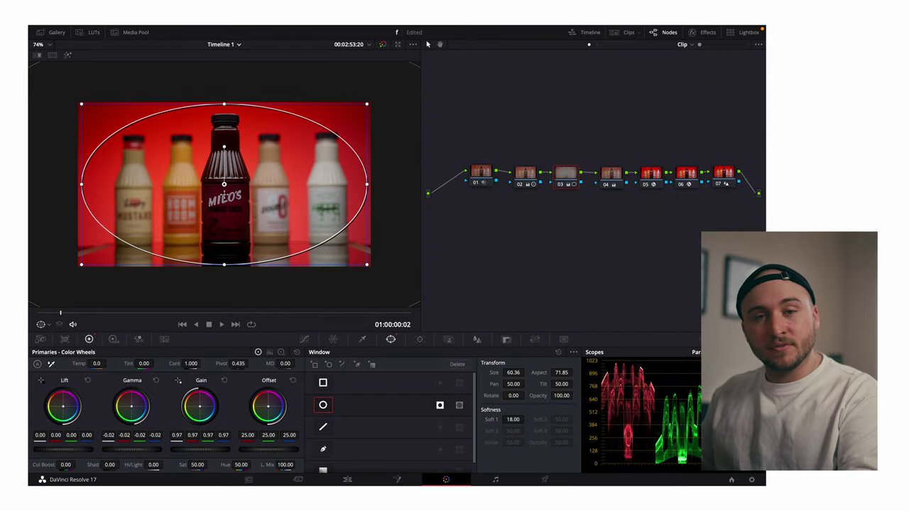
pyautogui.moveTo(224, 268); pyautogui.dragTo(225, 270)
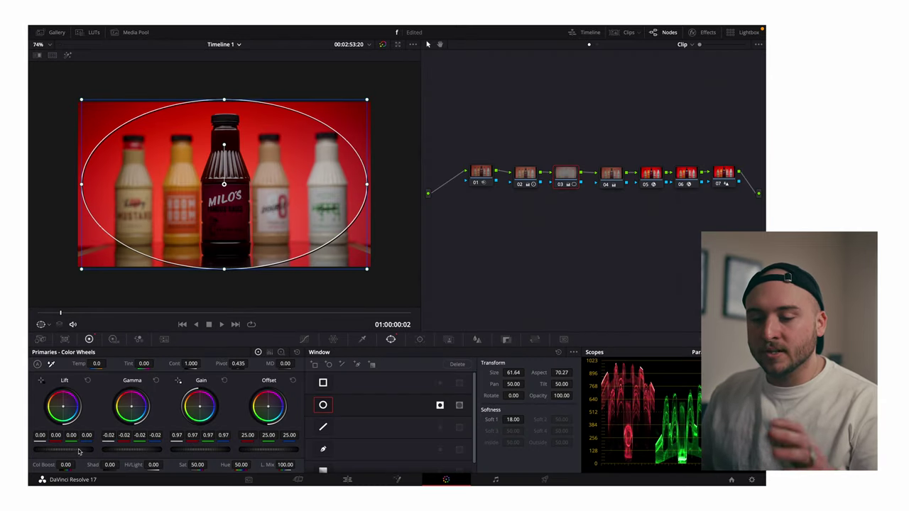
pyautogui.moveTo(76, 451); pyautogui.dragTo(40, 449)
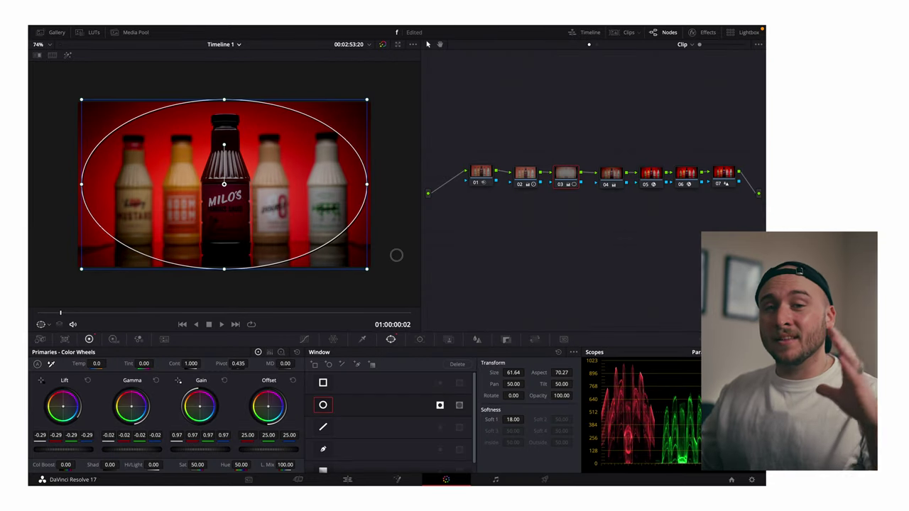
pyautogui.moveTo(40, 451); pyautogui.dragTo(79, 454)
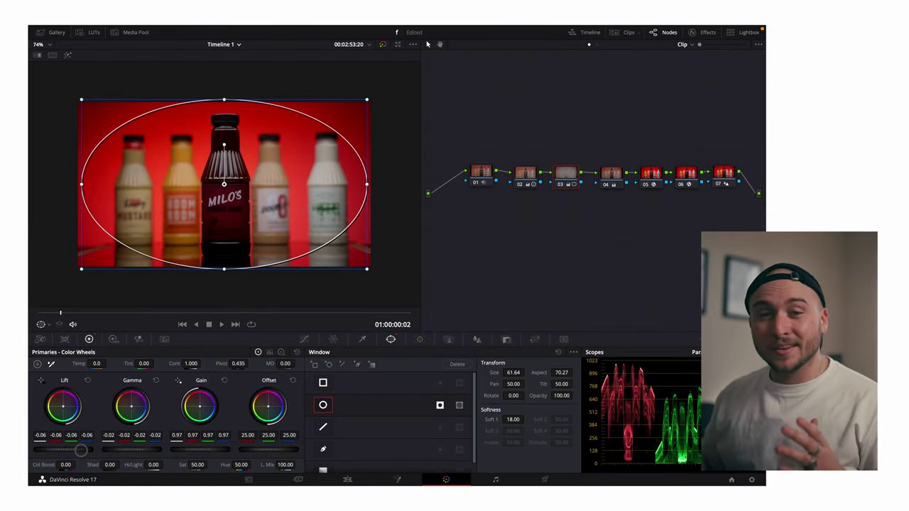
pyautogui.moveTo(81, 453); pyautogui.dragTo(71, 453)
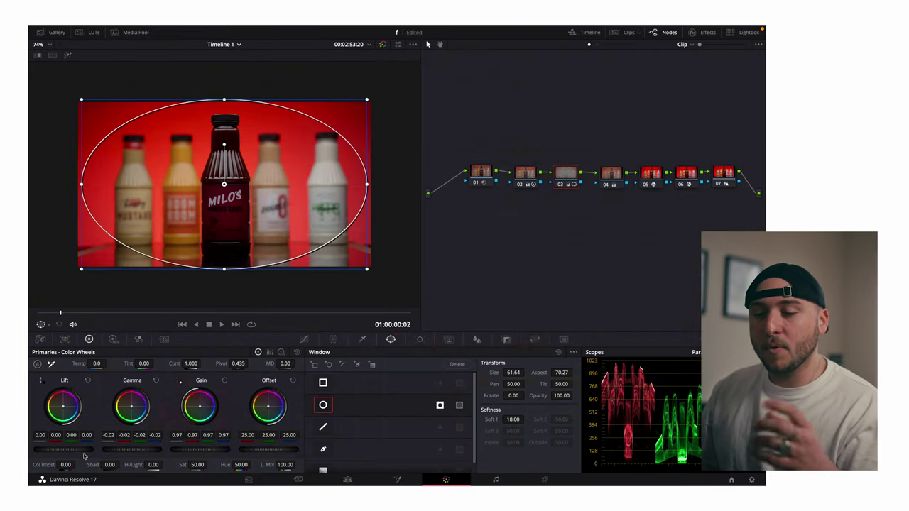
pyautogui.press('super+z')
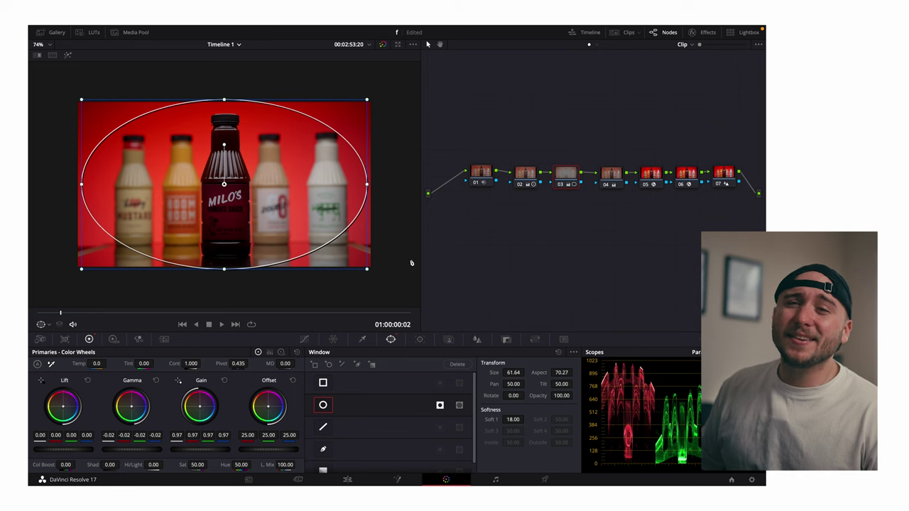
# Step: Add a parallel node alongside node 03
pyautogui.rightClick(569, 174)
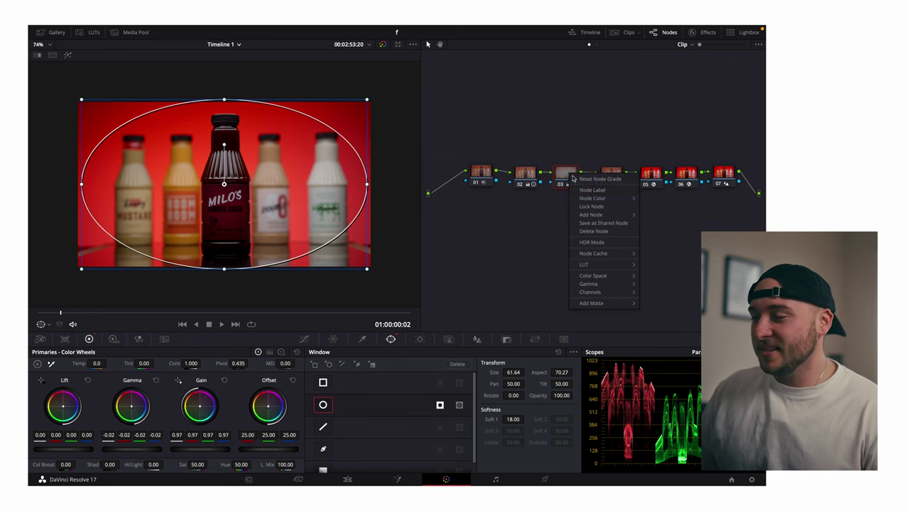
pyautogui.moveTo(590, 214)
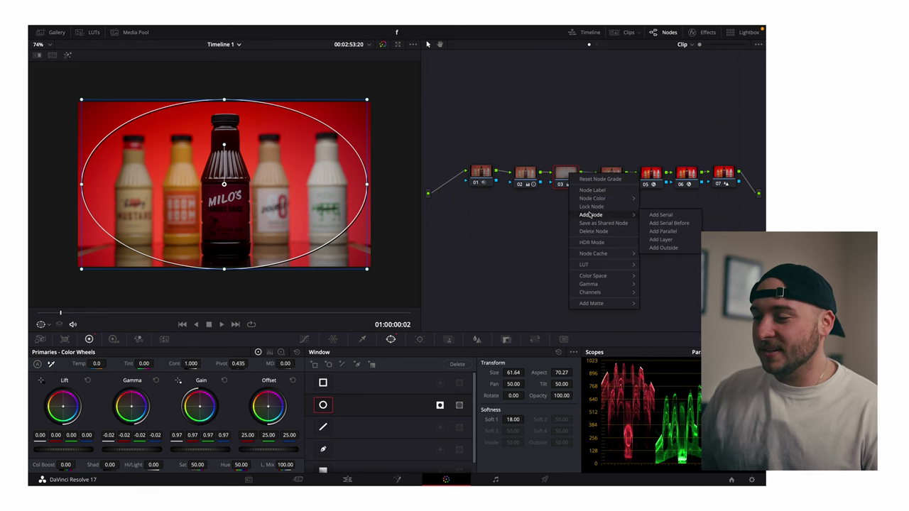
pyautogui.click(661, 231)
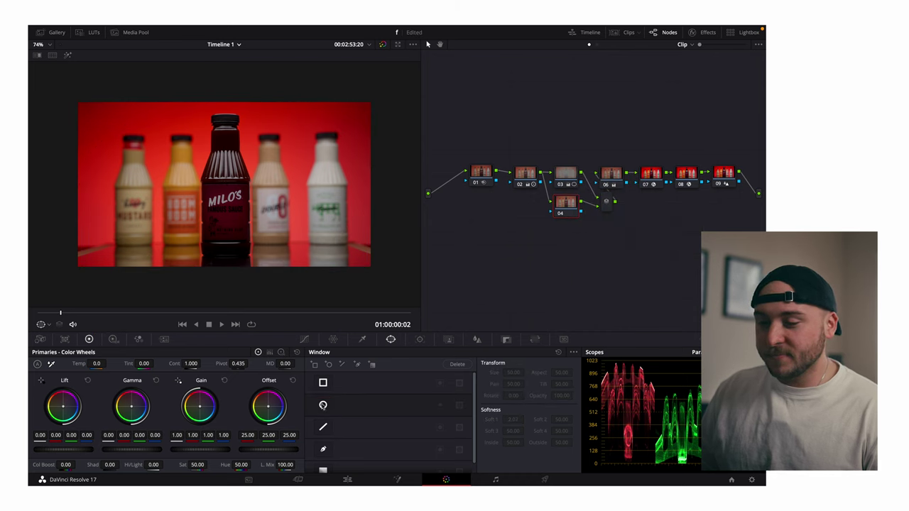
# Step: Give the new node a circular window shaped into an oval framing the centre bottle
pyautogui.click(323, 405)
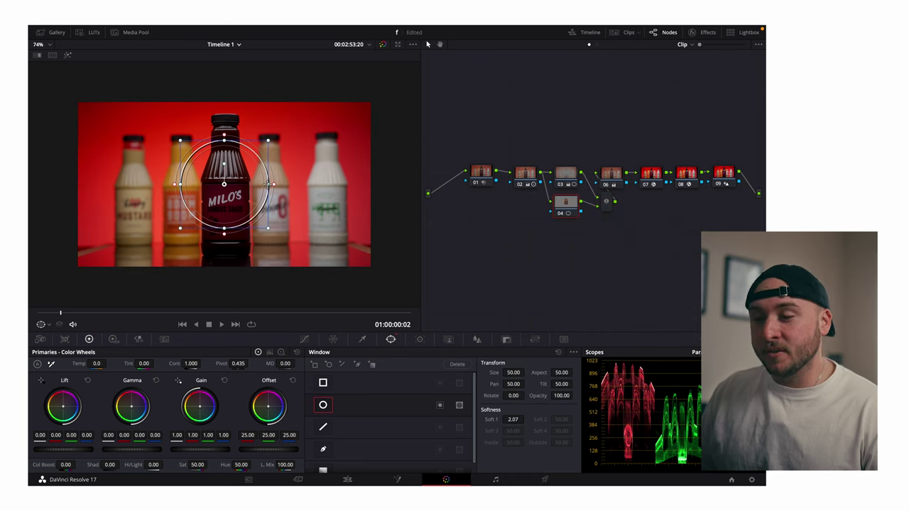
pyautogui.scroll(3, 268, 185)
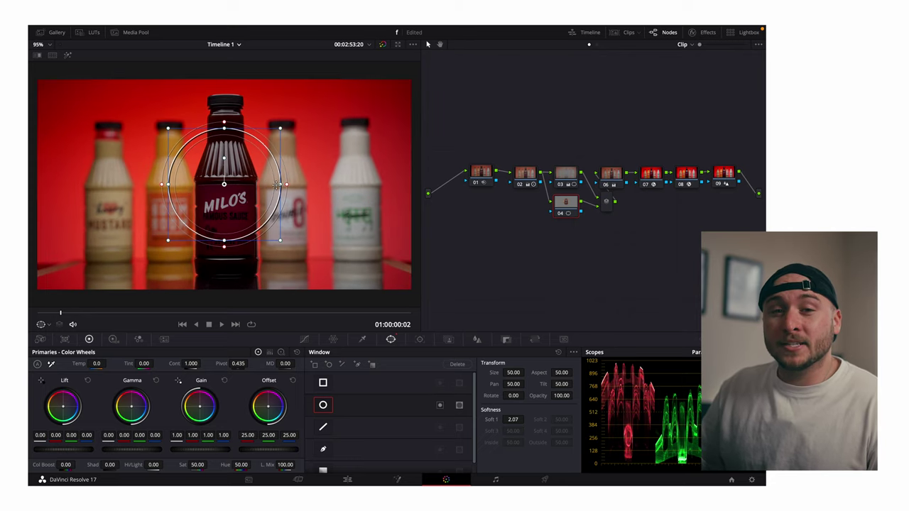
pyautogui.moveTo(285, 184); pyautogui.dragTo(344, 185)
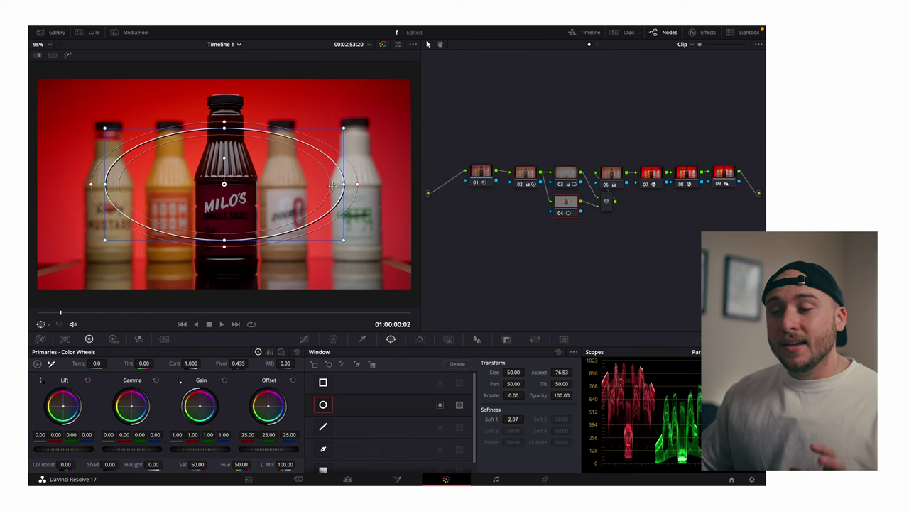
pyautogui.moveTo(223, 130); pyautogui.dragTo(224, 71)
pyautogui.moveTo(224, 285); pyautogui.dragTo(225, 286)
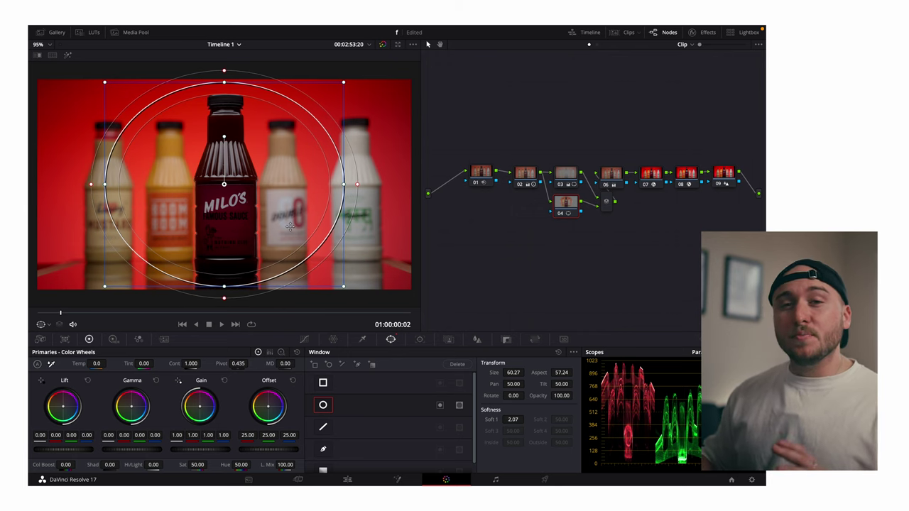
pyautogui.moveTo(344, 184); pyautogui.dragTo(249, 183)
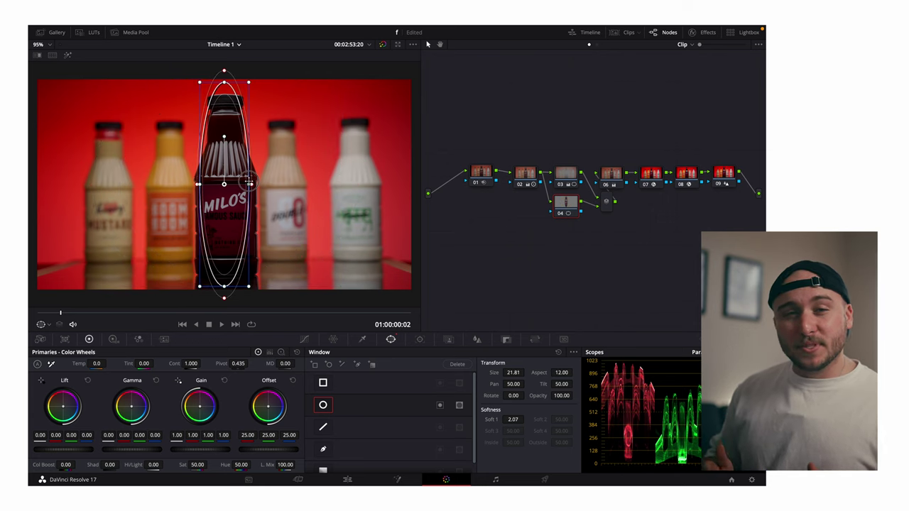
pyautogui.moveTo(249, 182); pyautogui.dragTo(346, 198)
pyautogui.scroll(-2, 346, 197)
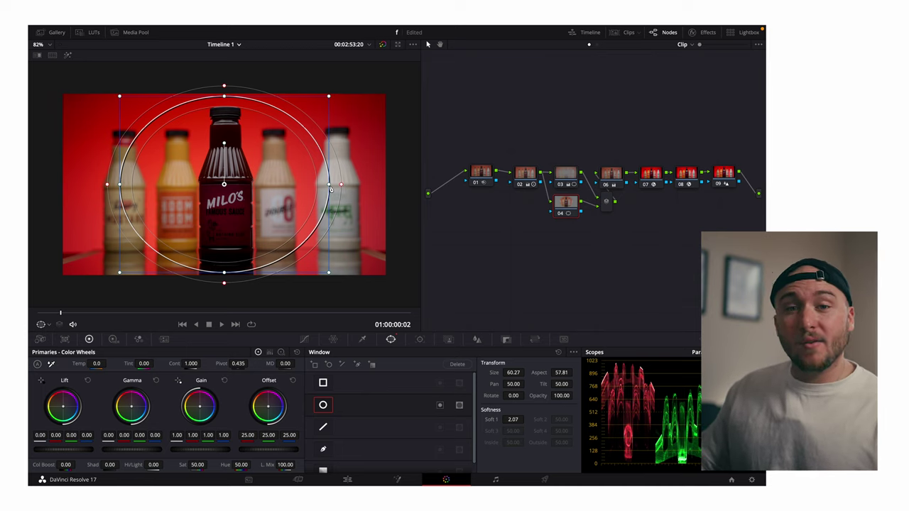
# Step: Feather the oval window to softness 18, raise Gamma to 0.02, and shift the window slightly down
pyautogui.moveTo(342, 187); pyautogui.dragTo(432, 197)
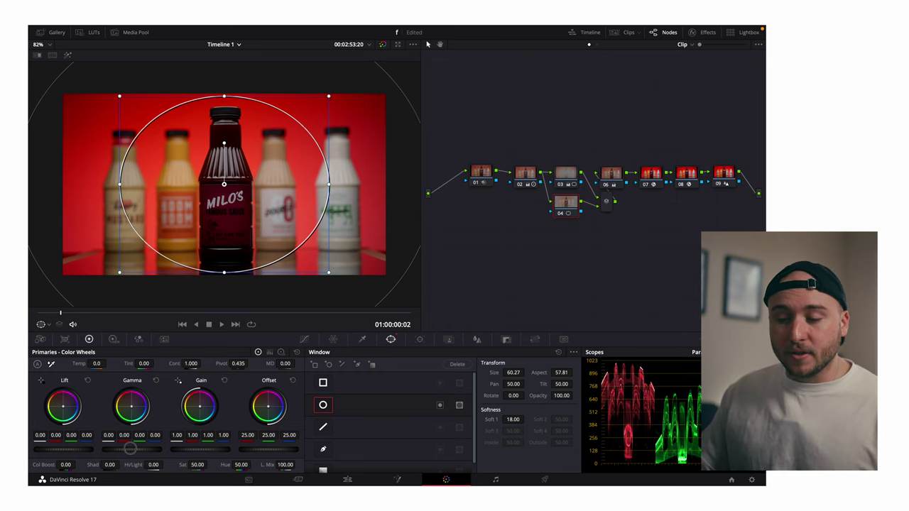
pyautogui.moveTo(129, 448); pyautogui.dragTo(145, 448)
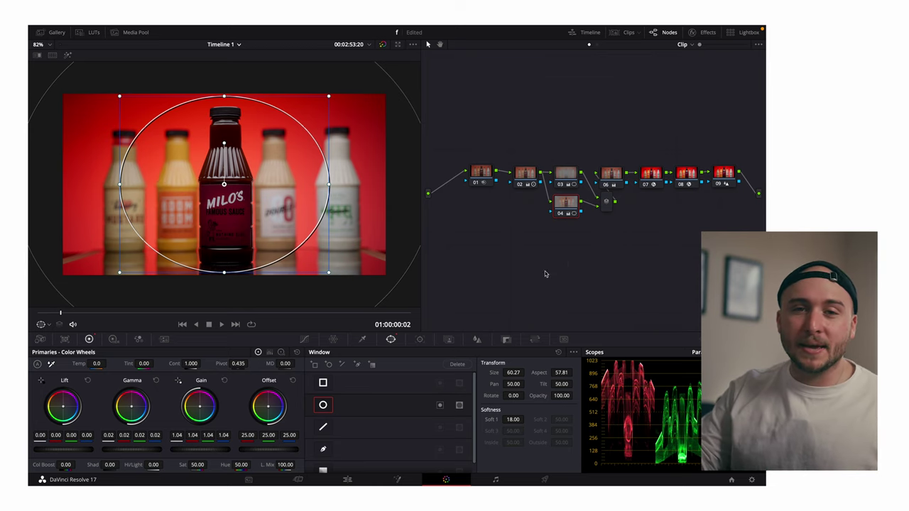
pyautogui.moveTo(268, 196); pyautogui.dragTo(268, 198)
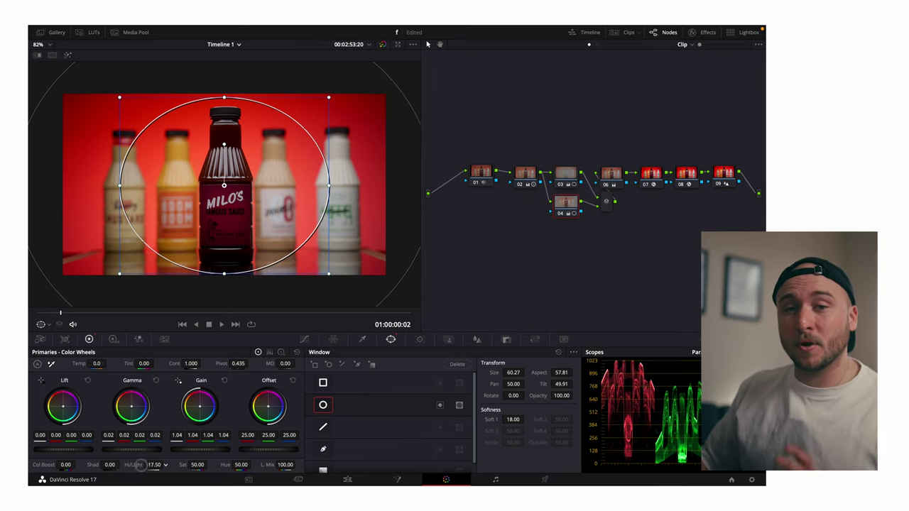
# Step: Try then reset Hi/Light, set Gain to 1.02 and Lift to -0.01, and lower the oval's top edge
pyautogui.moveTo(158, 466); pyautogui.dragTo(139, 466)
pyautogui.doubleClick(157, 465)
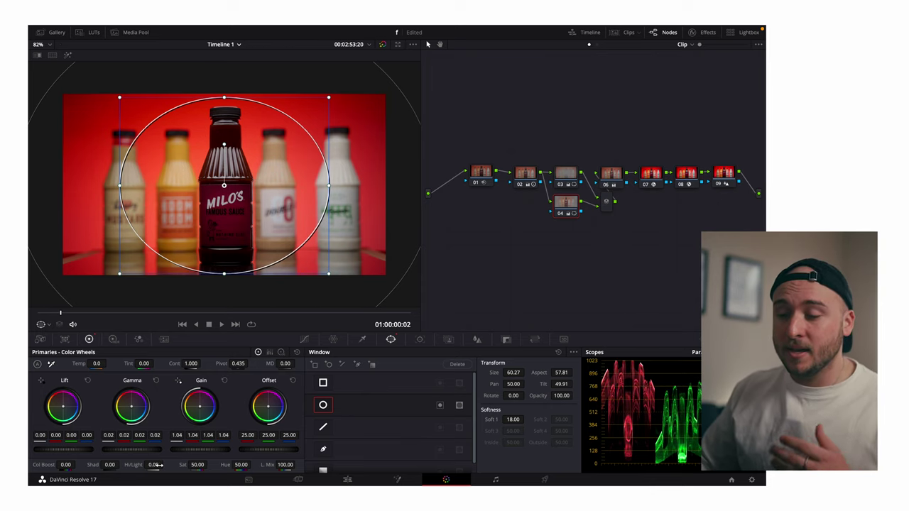
pyautogui.moveTo(194, 453); pyautogui.dragTo(183, 452)
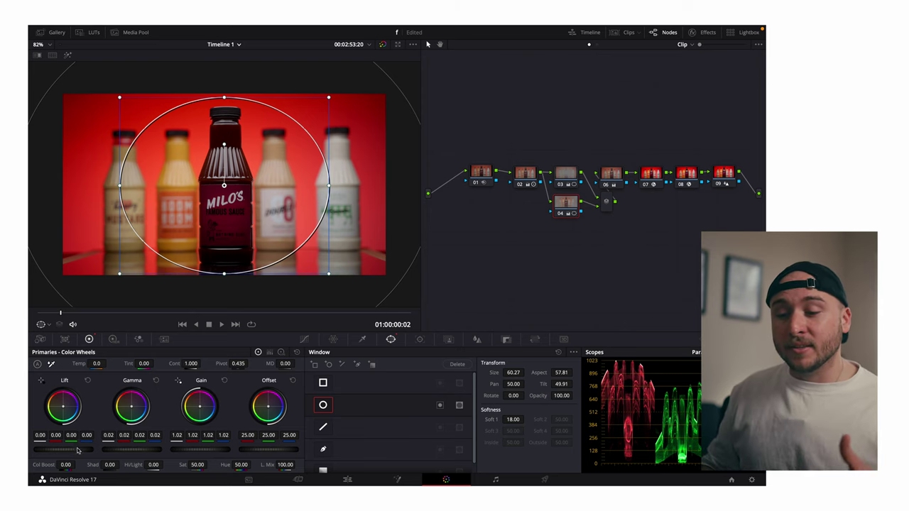
pyautogui.moveTo(75, 451); pyautogui.dragTo(70, 450)
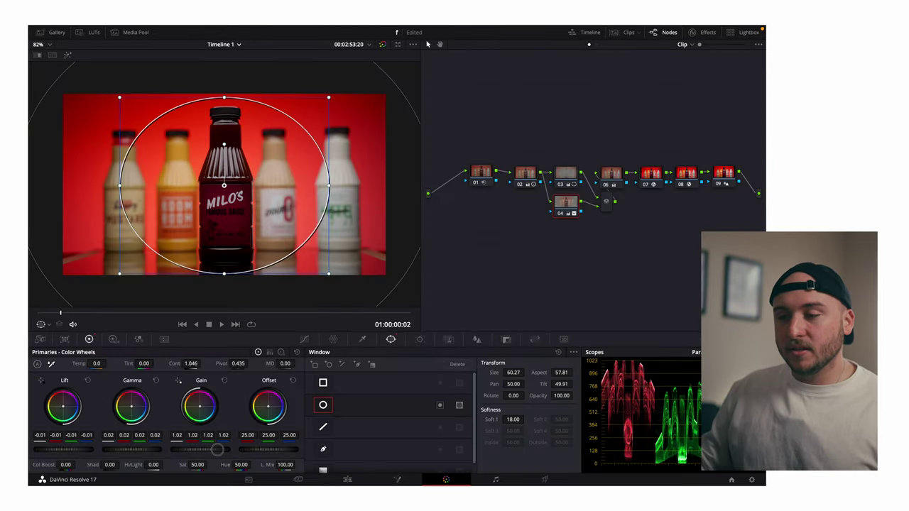
pyautogui.moveTo(225, 97); pyautogui.dragTo(224, 101)
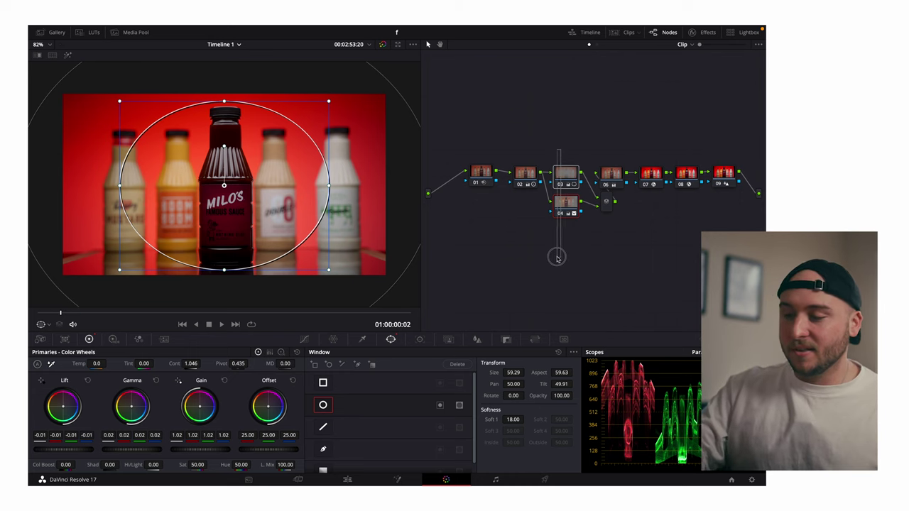